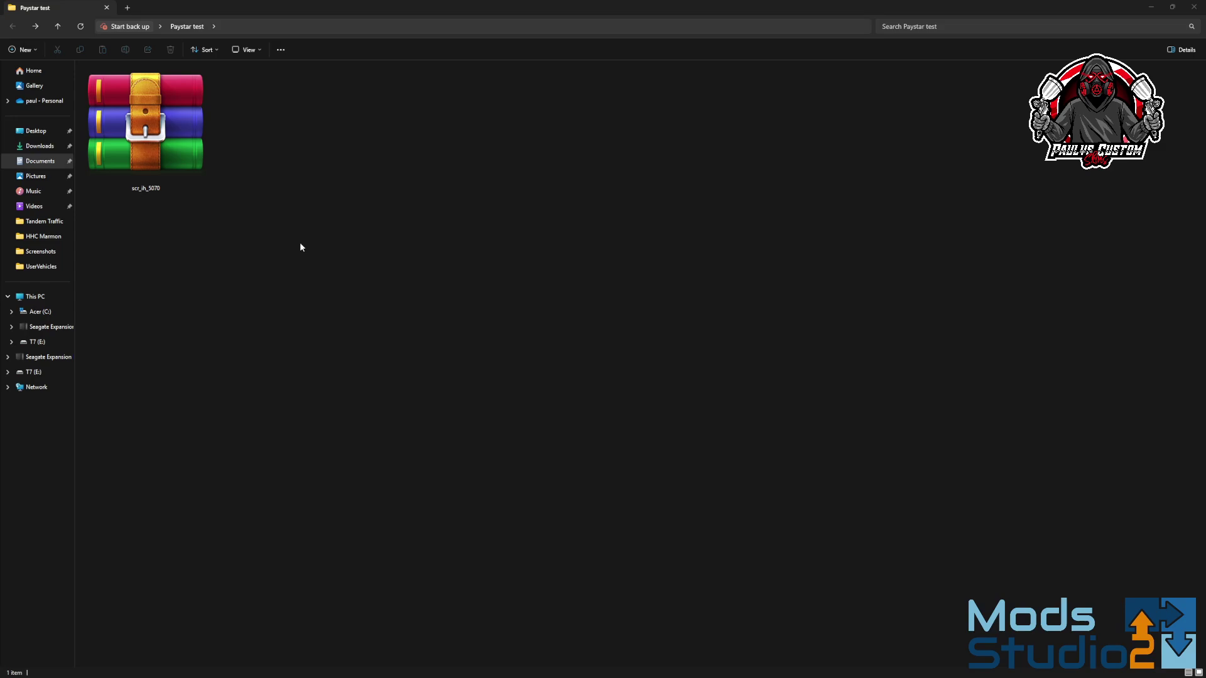
Check the Mods Studio 2 UserVehicles folder in Documents, then return to Paystar test.
click(36, 165)
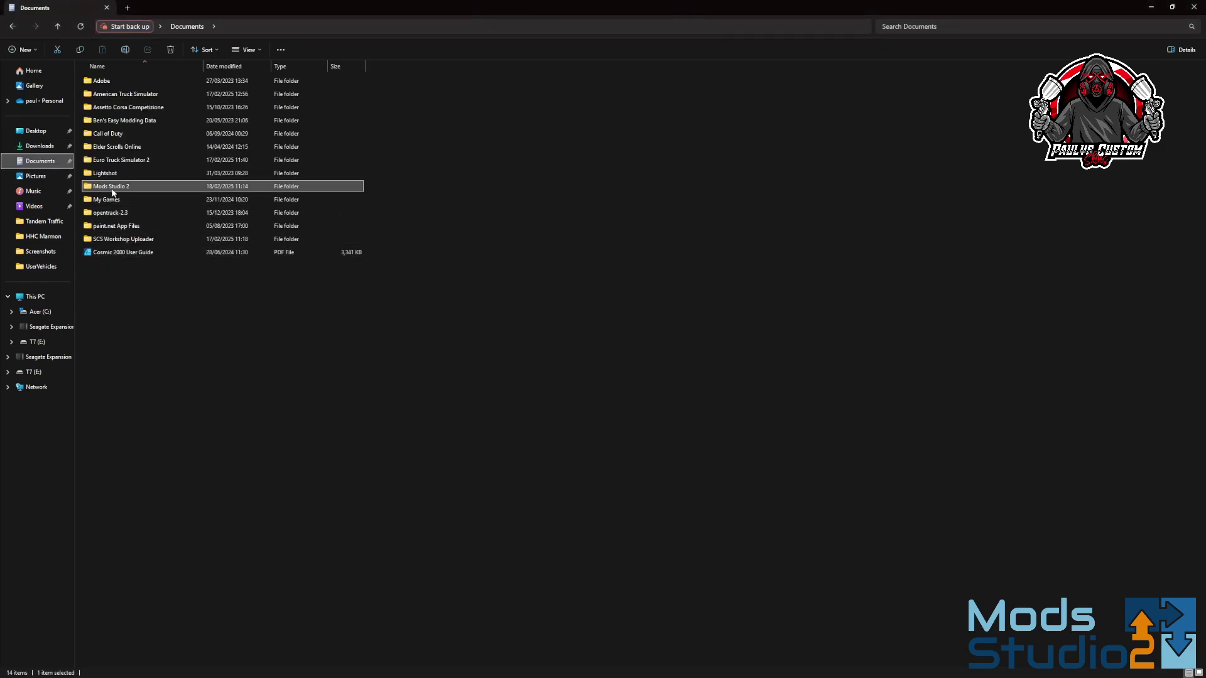
double_click(113, 192)
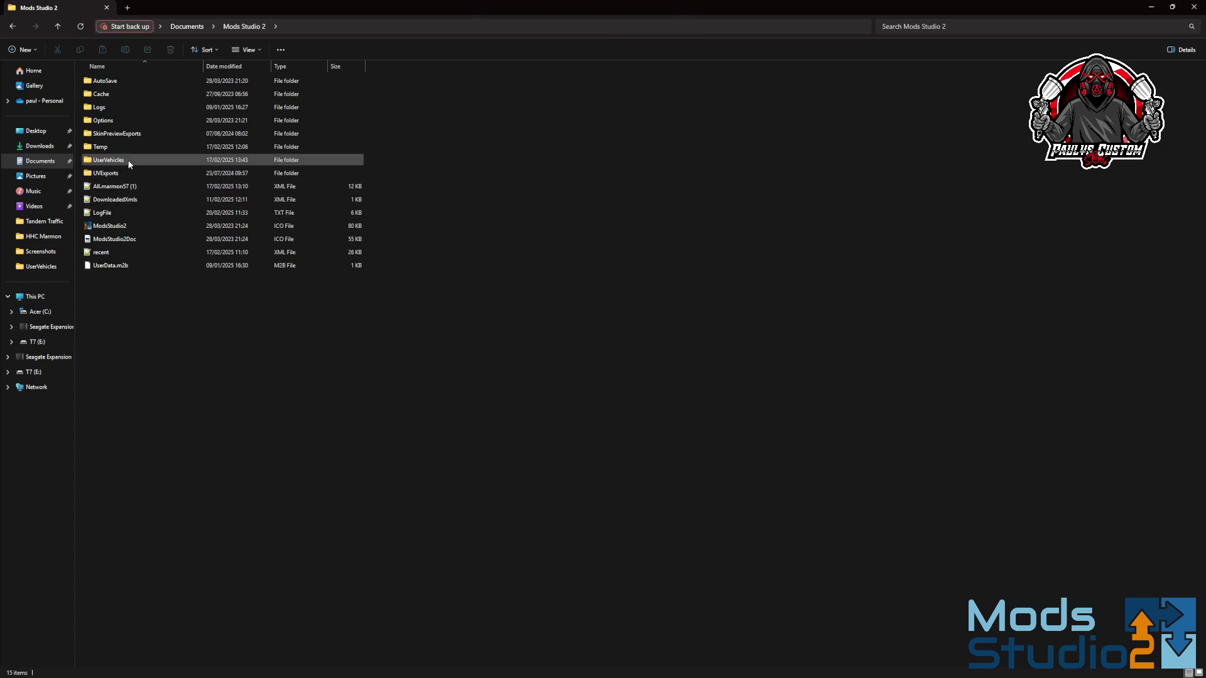
click(116, 166)
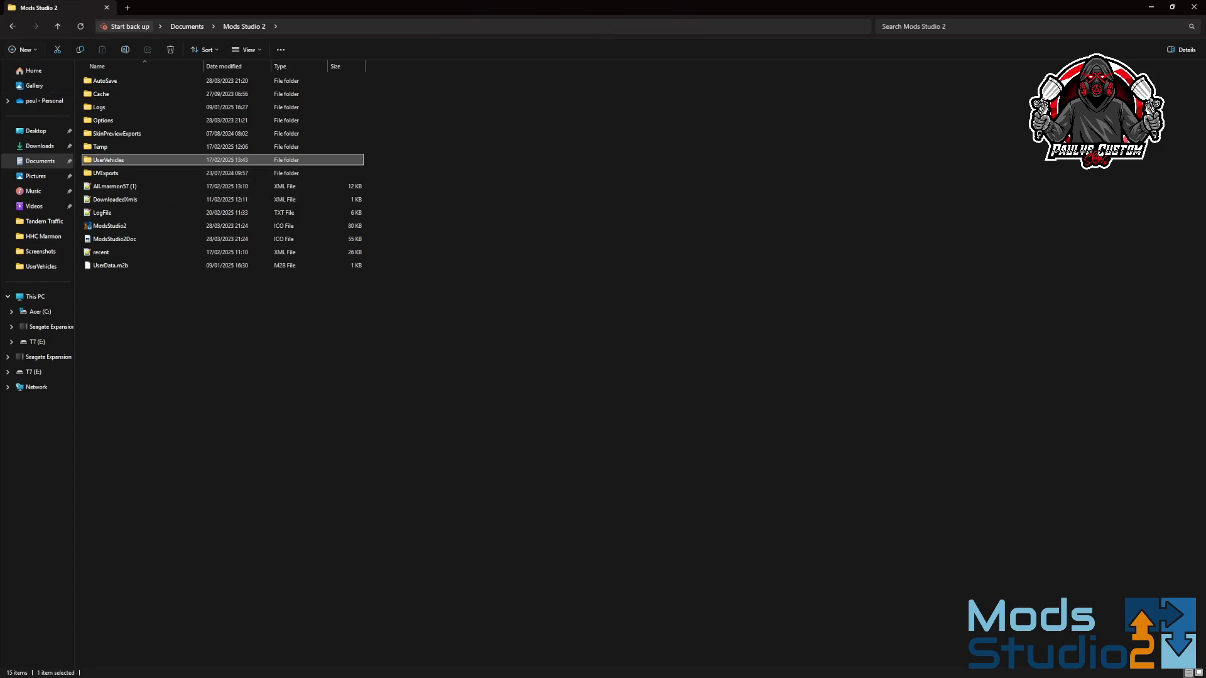
click(11, 27)
click(11, 28)
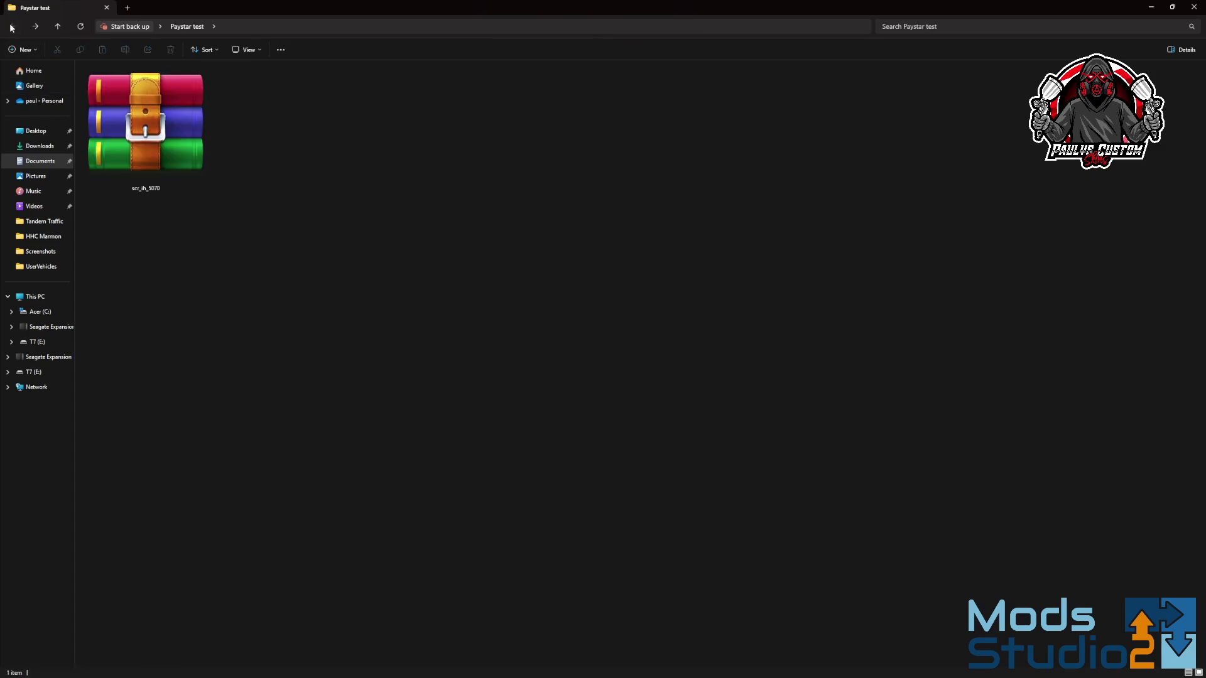
Open the RAR mod archive in WinRAR and position it over the Paystar test folder.
click(130, 123)
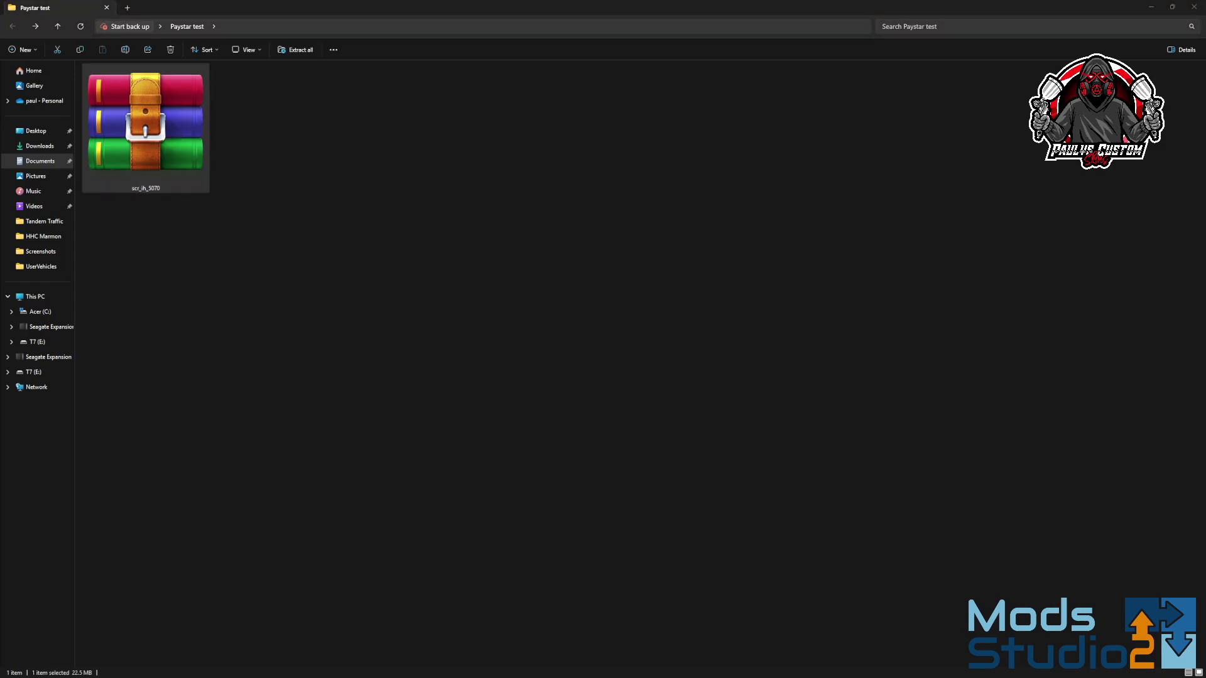
key(Return)
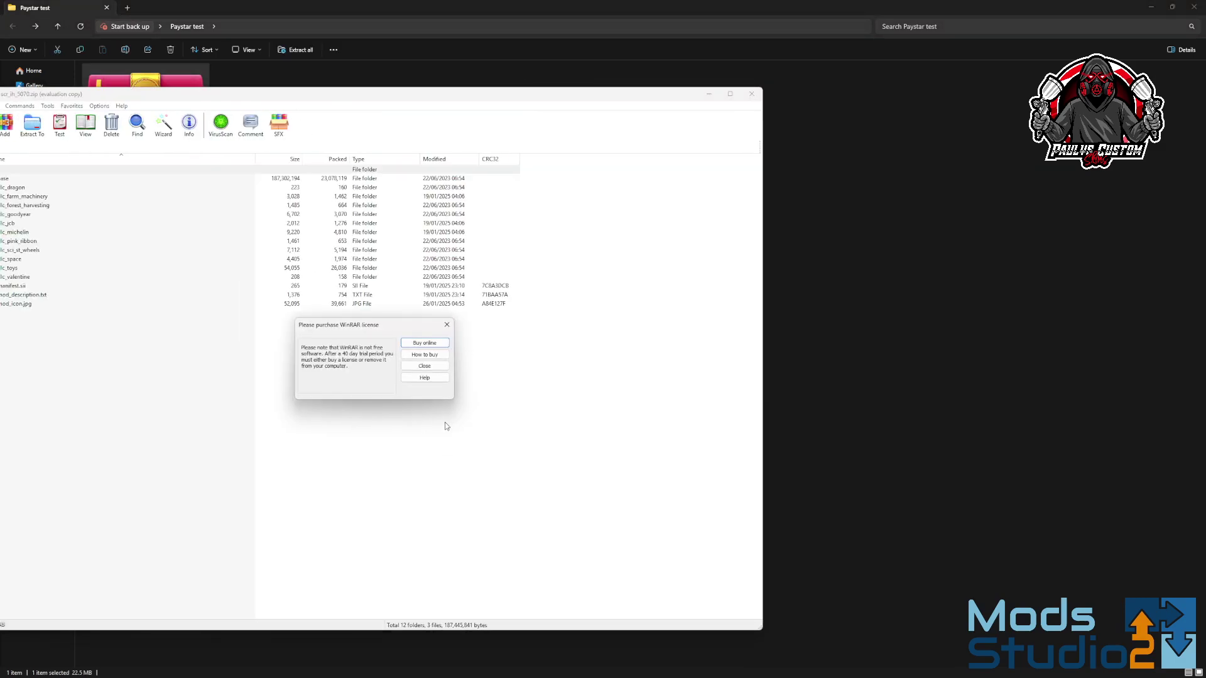
click(443, 369)
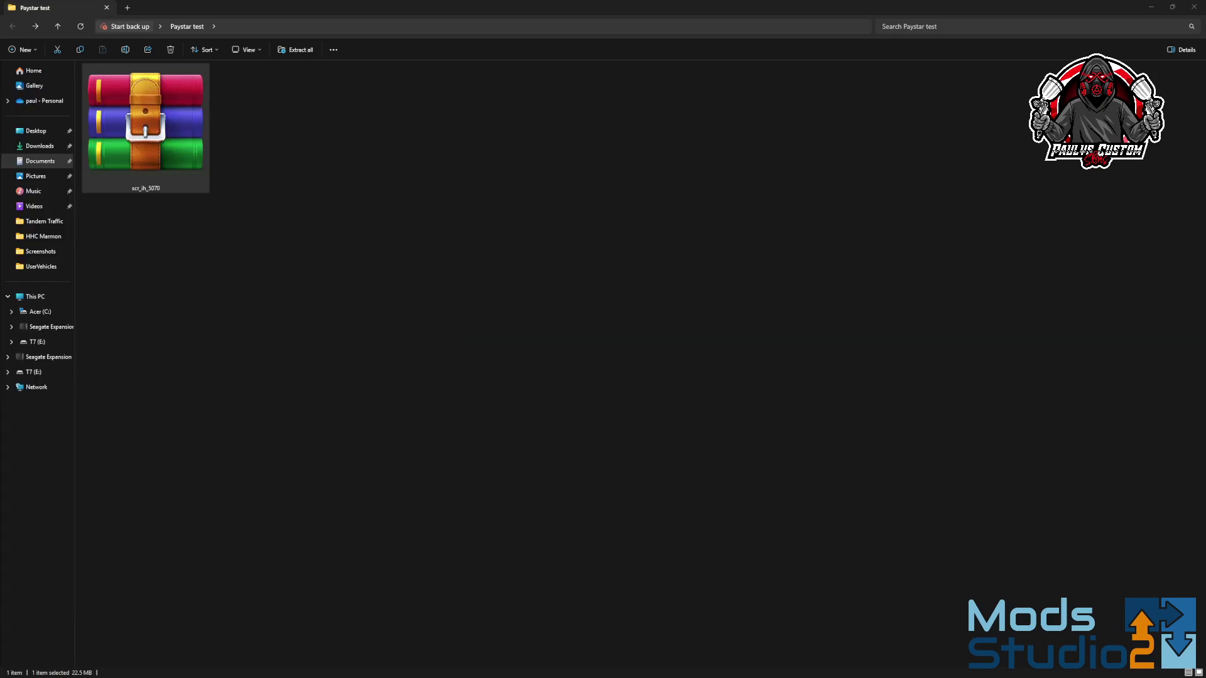
key(Return)
drag(487, 83, 661, 74)
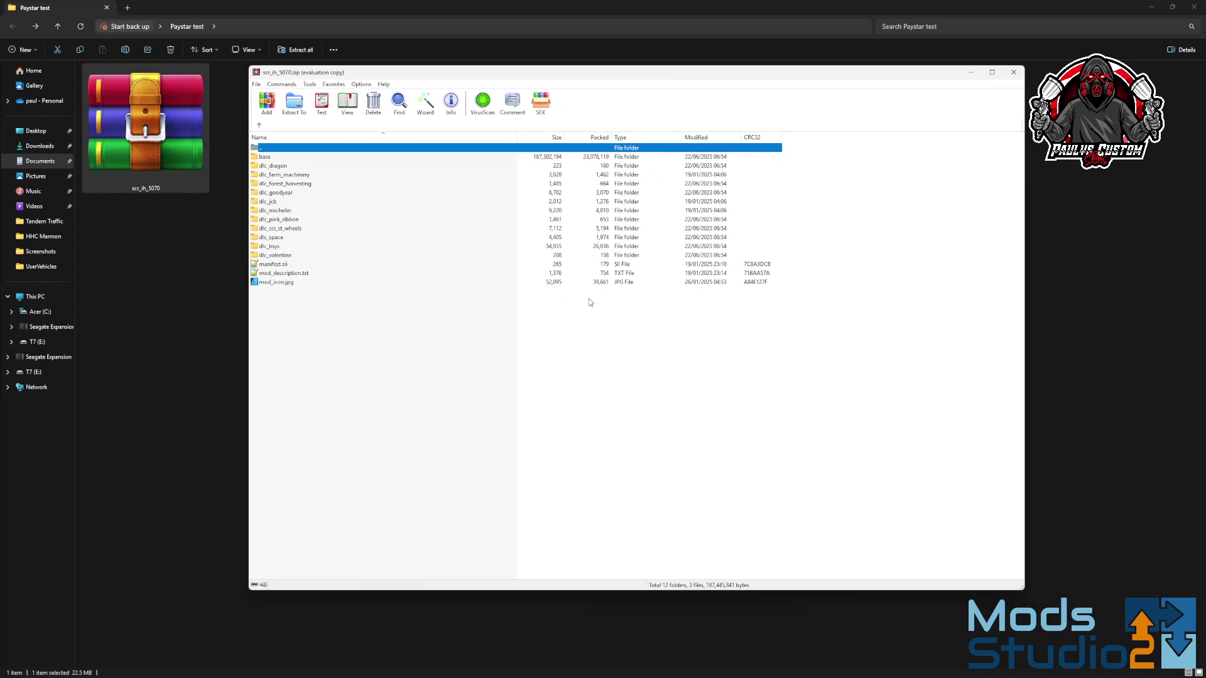
Extract all nine items of the archive's base folder into Paystar test, retrying the in-use folder.
double_click(266, 158)
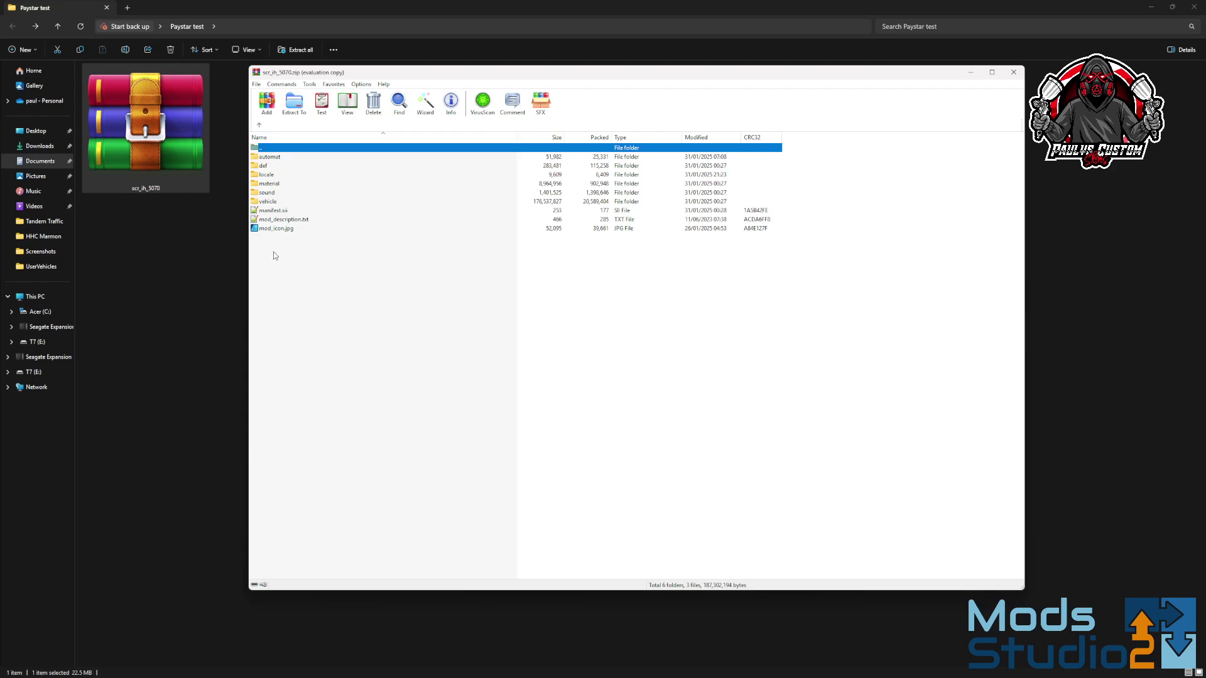
drag(274, 255, 143, 324)
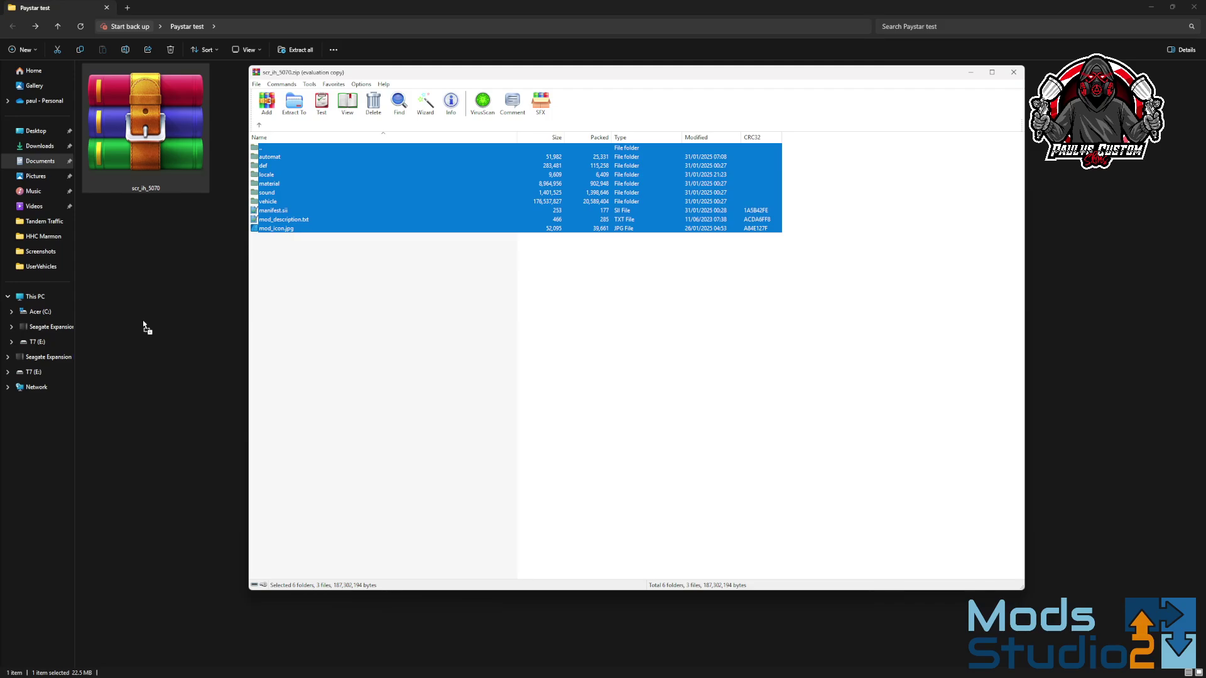
drag(143, 323, 144, 325)
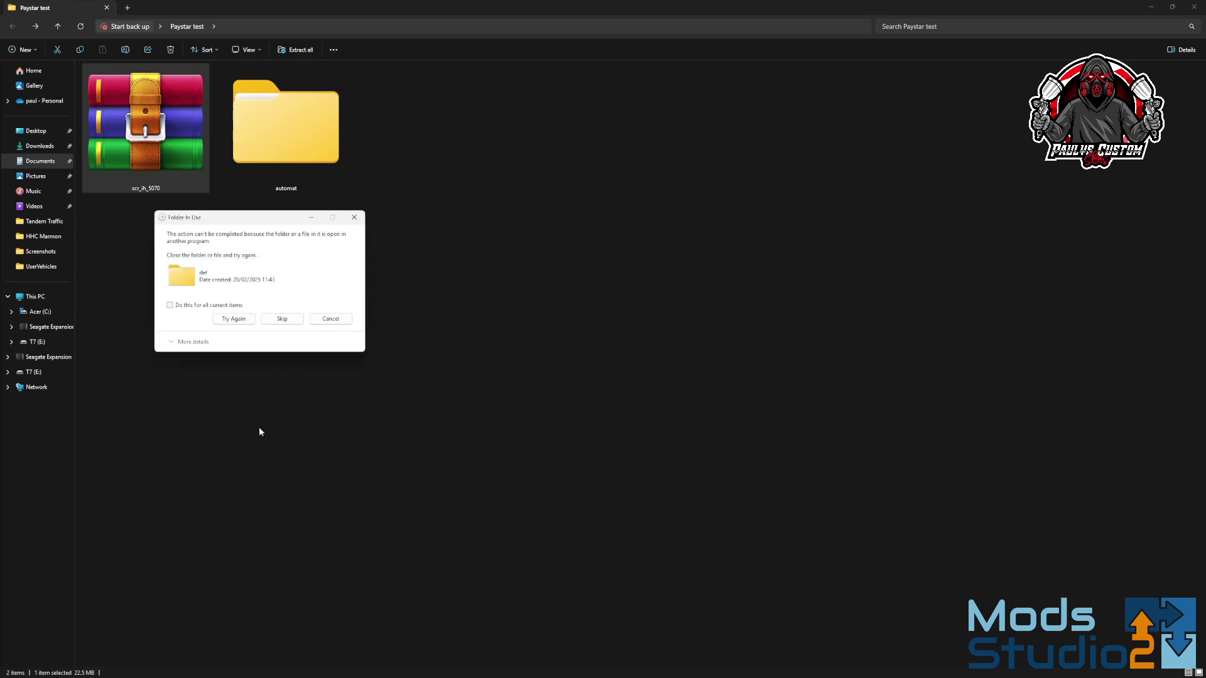
click(234, 319)
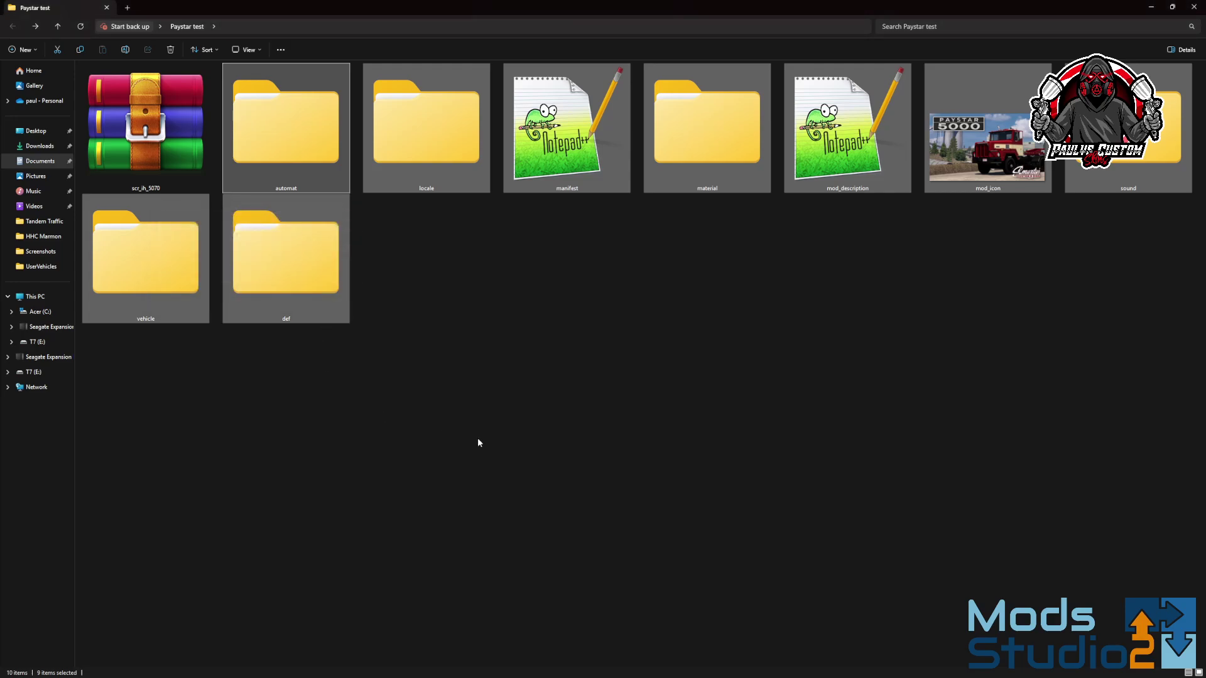
In Mods Studio 2's SCS Vehicle Database, start adding a vehicle from a folder.
click(477, 438)
click(676, 667)
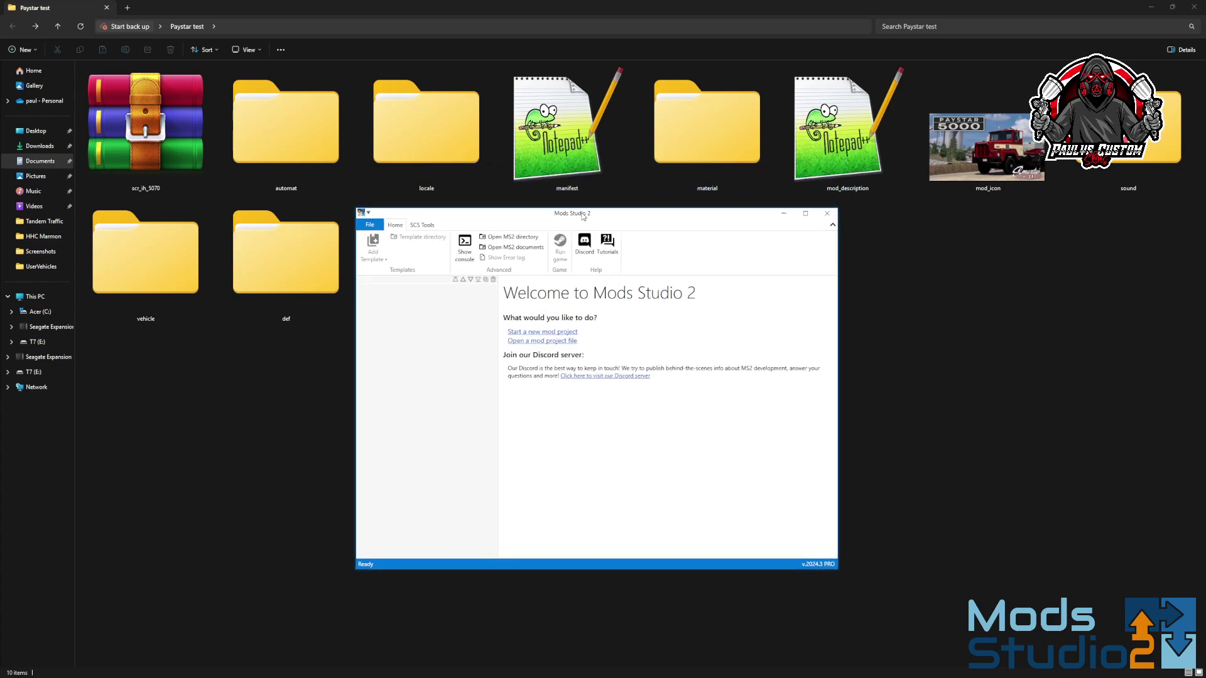
click(422, 225)
click(474, 246)
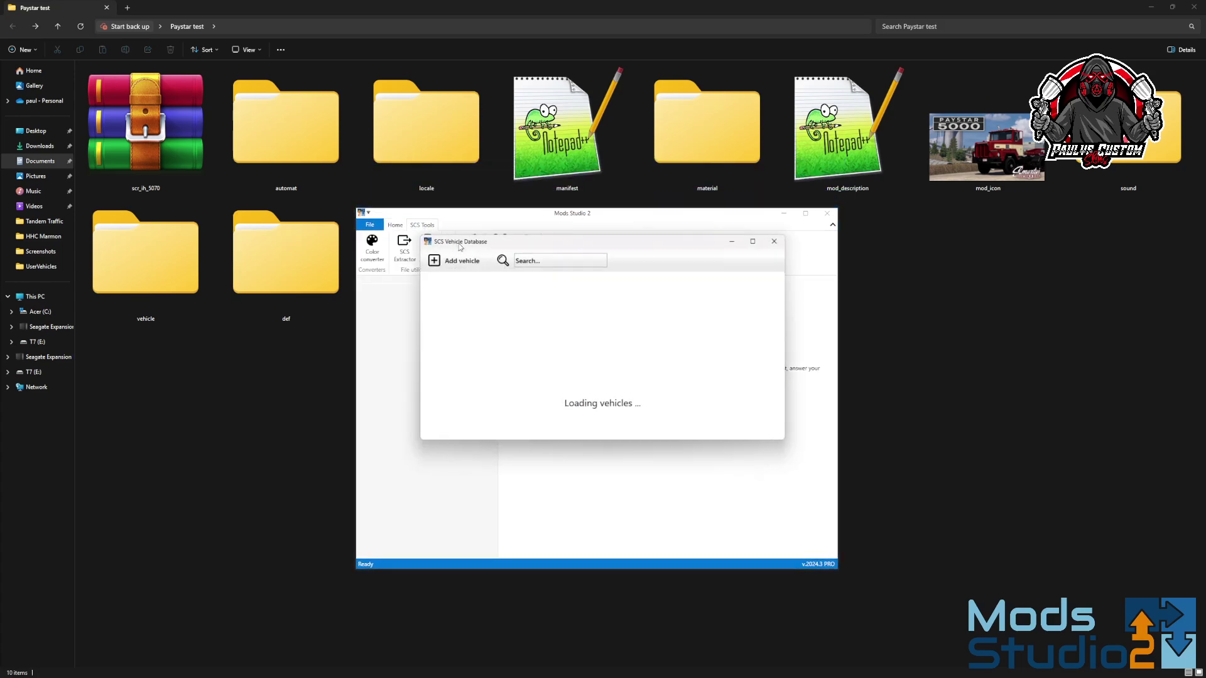
click(466, 262)
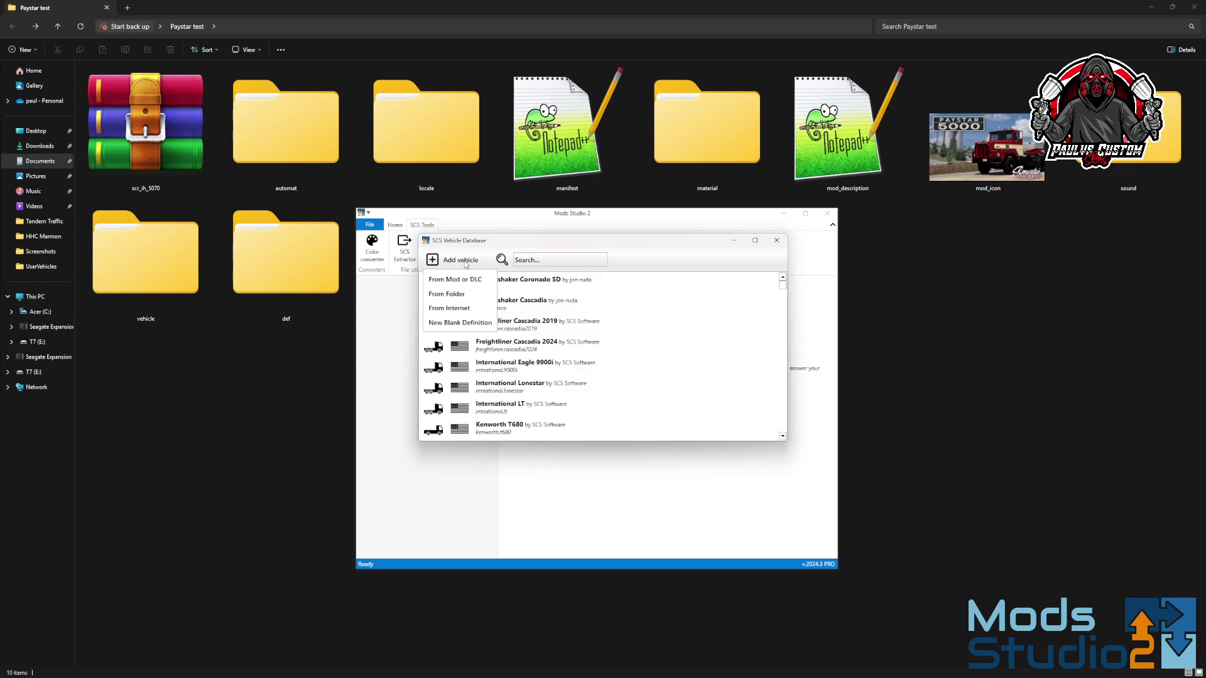
click(443, 295)
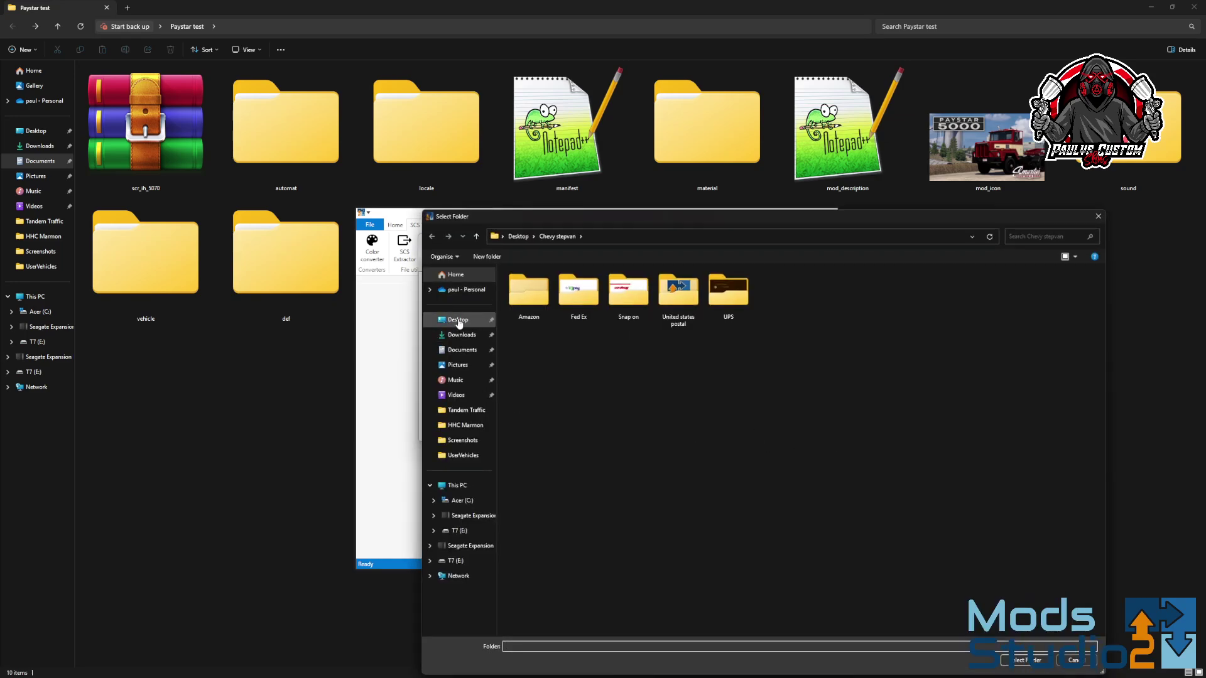
Pick the Paystar test folder on the Desktop as the vehicle source.
click(458, 320)
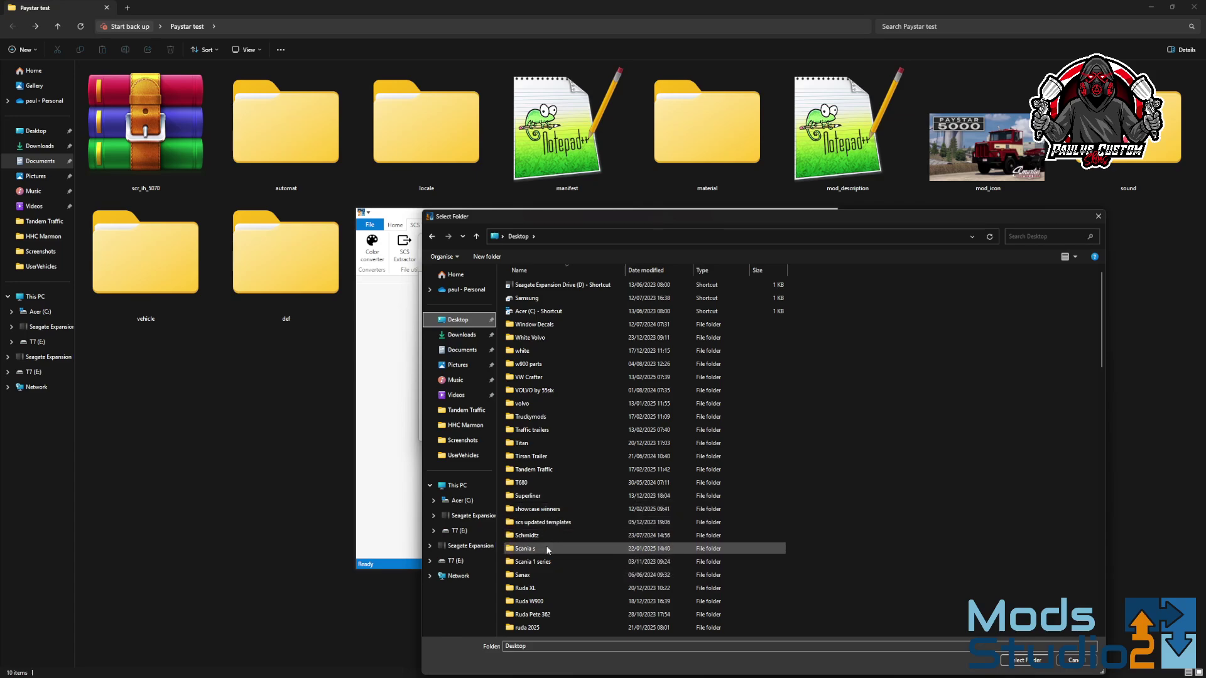
scroll(552, 549, down, 3)
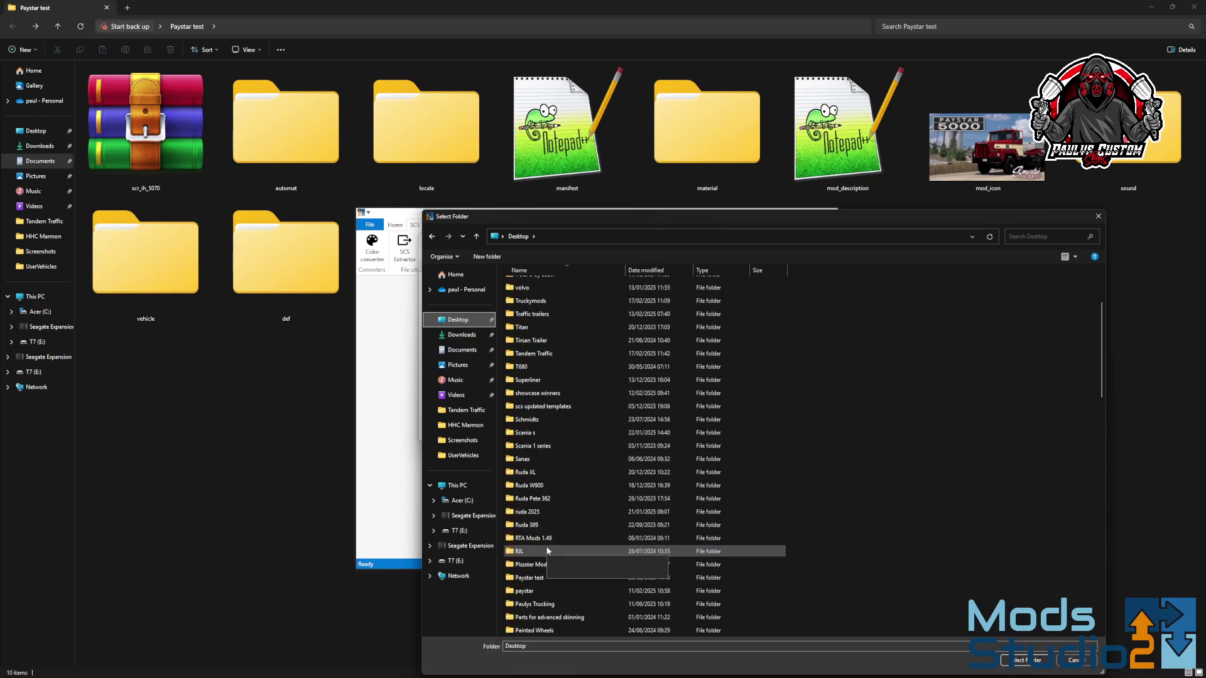
double_click(531, 578)
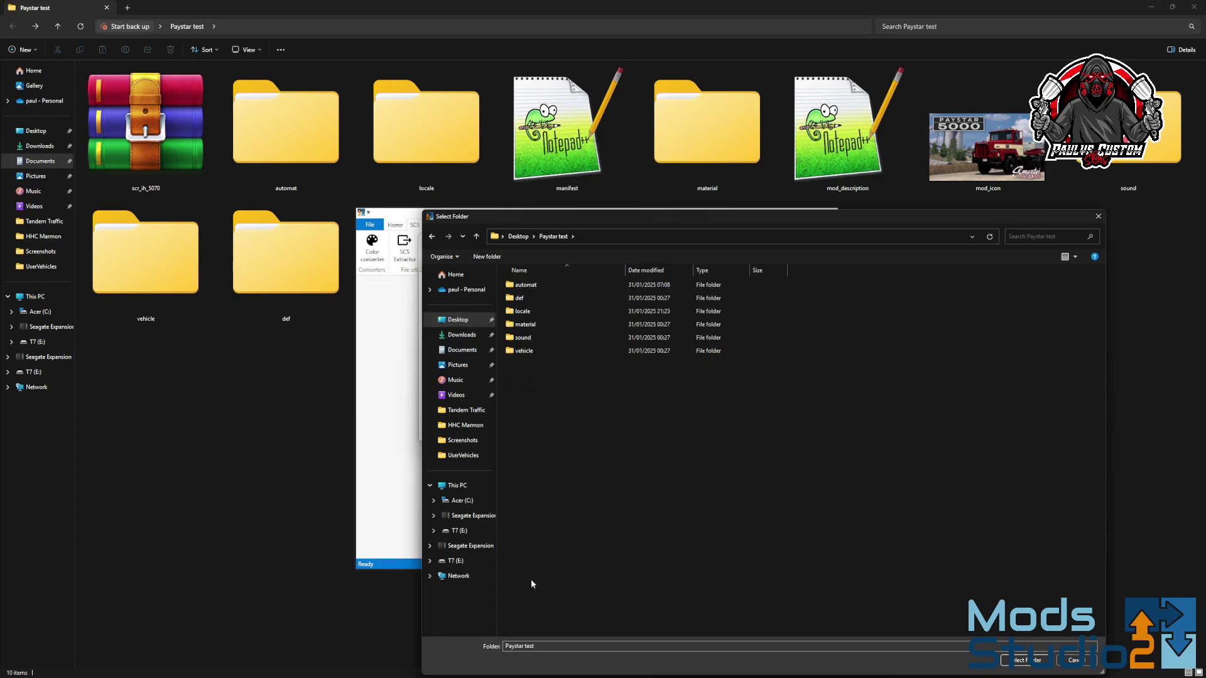
click(431, 235)
Confirm Paystar test, tick intnational.5070_scr and load it into the Vehicle Editor.
click(1027, 663)
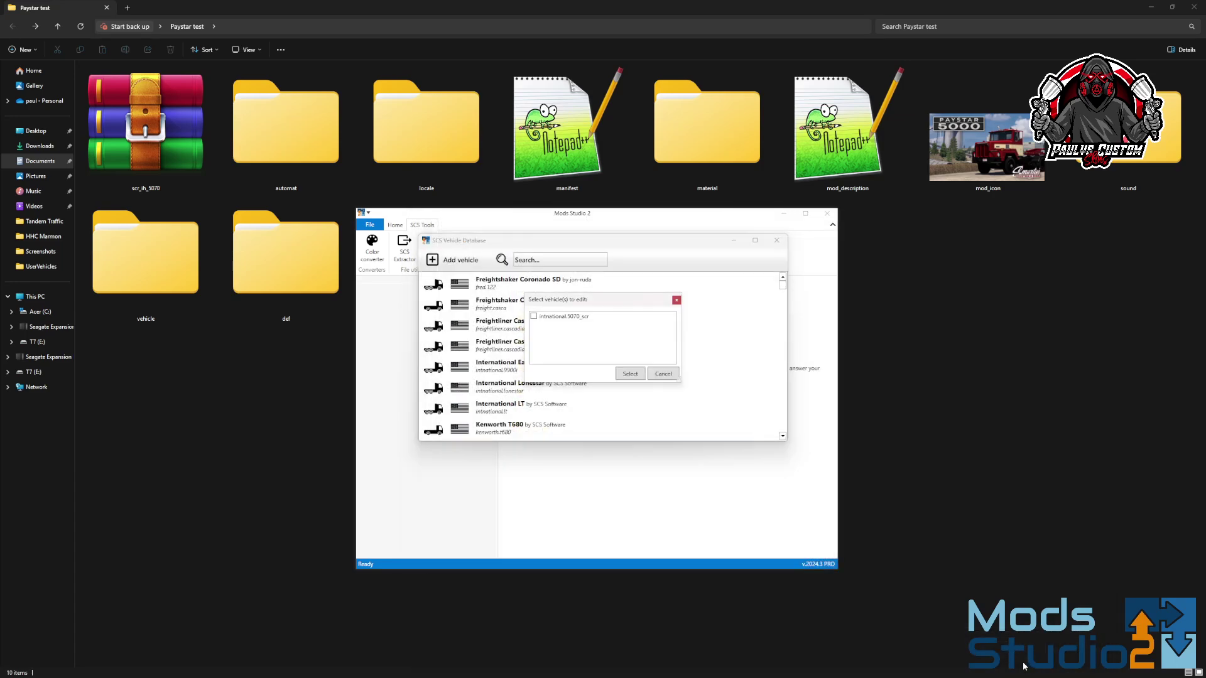
click(558, 323)
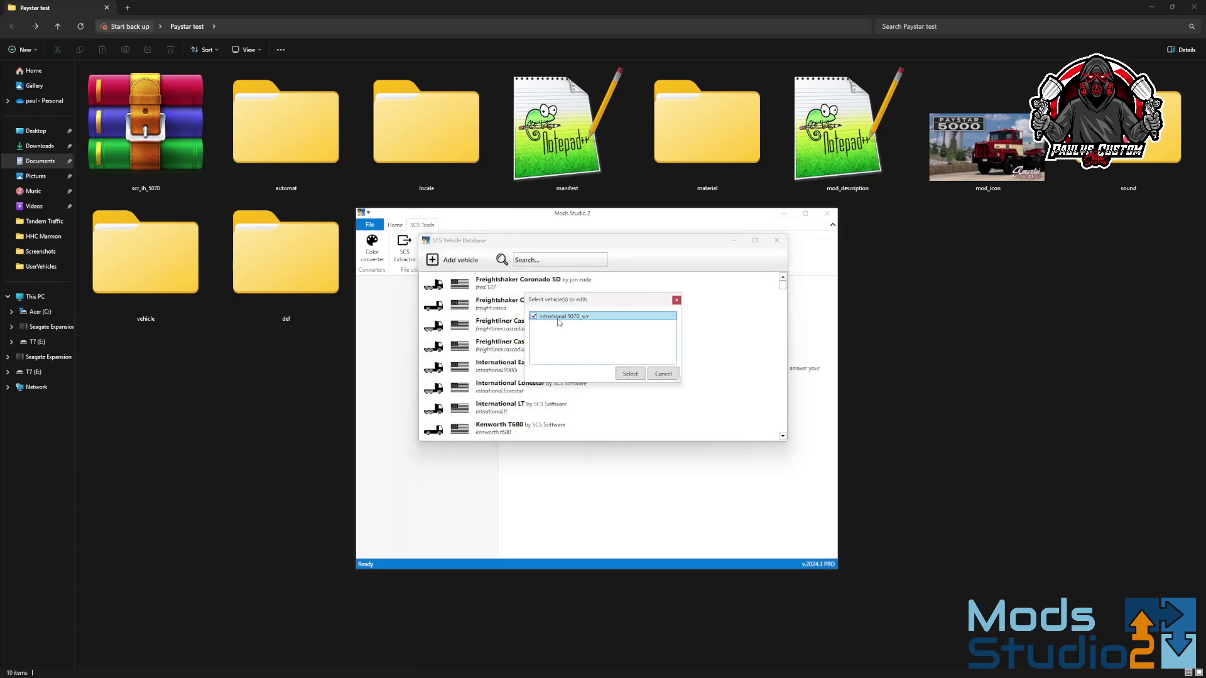
click(630, 374)
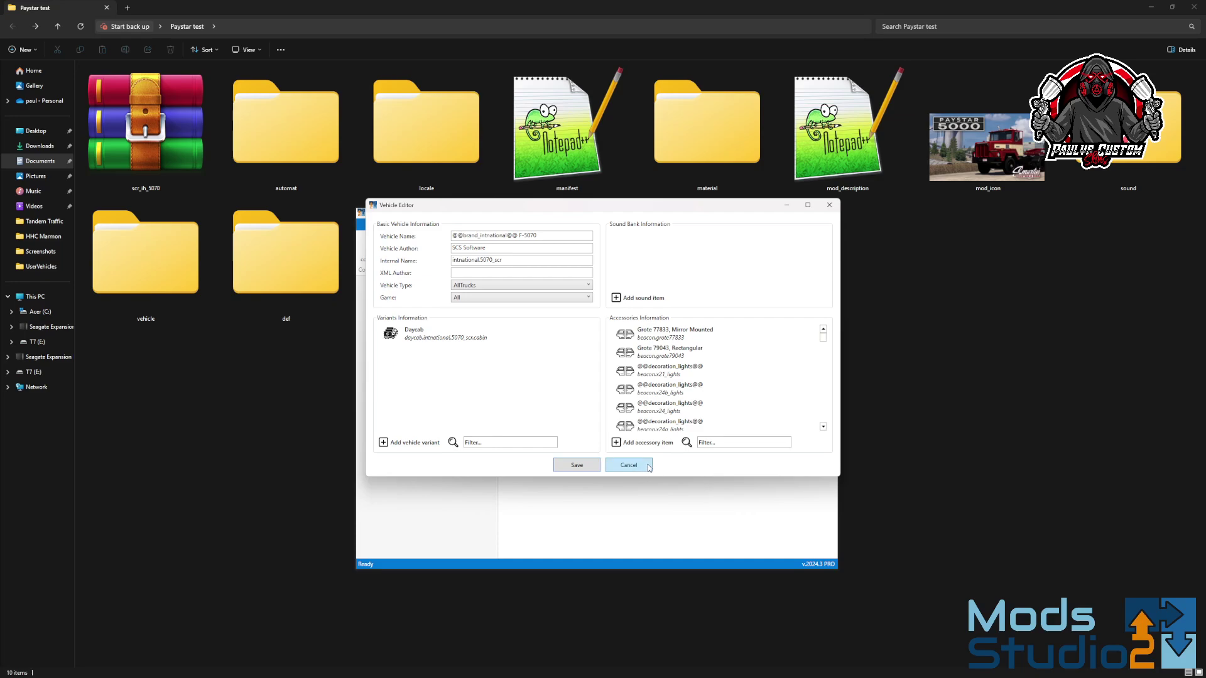
click(634, 467)
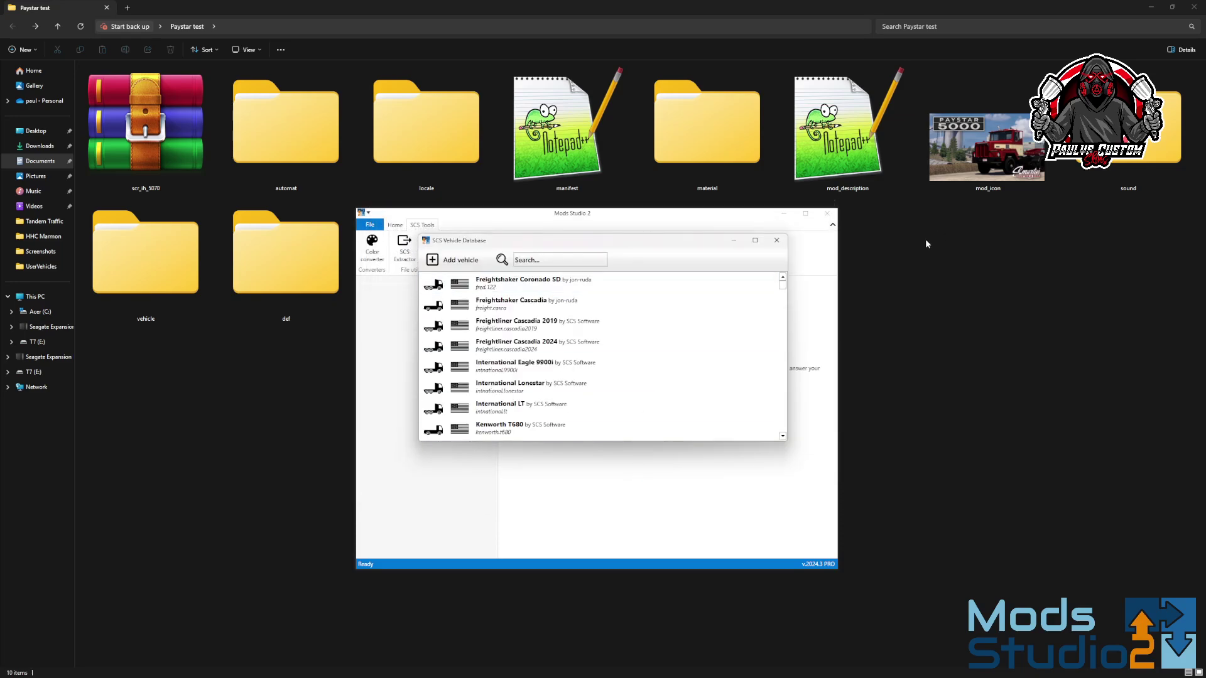
click(776, 241)
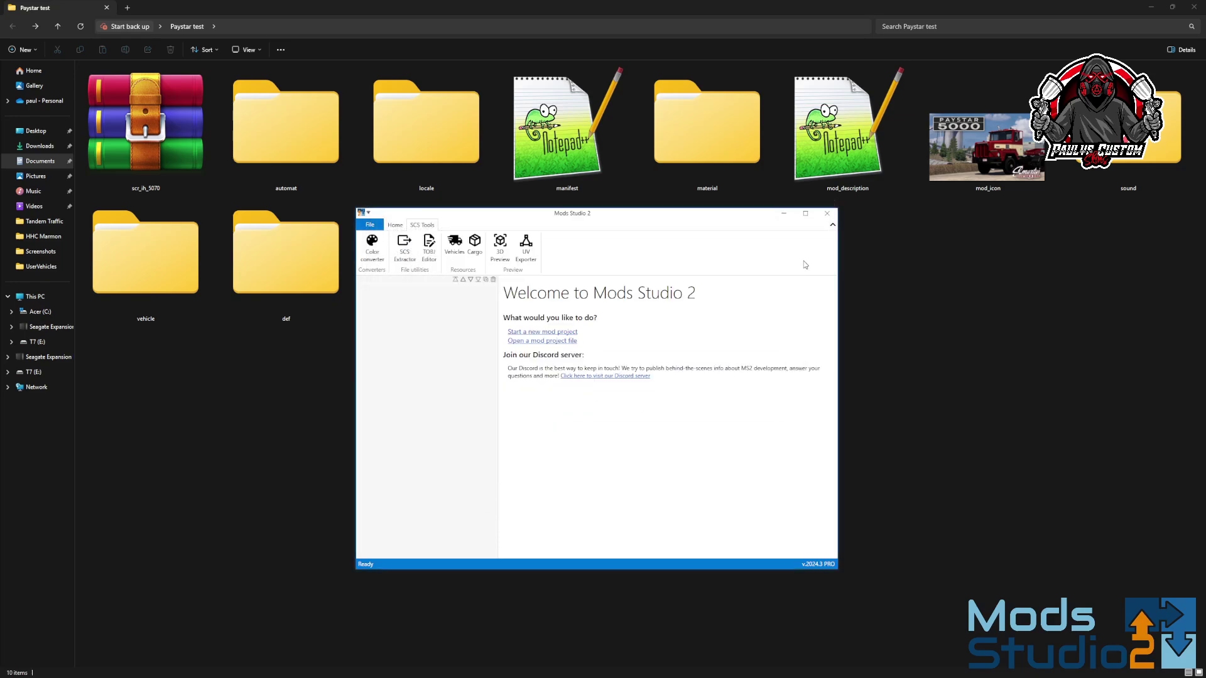
click(461, 247)
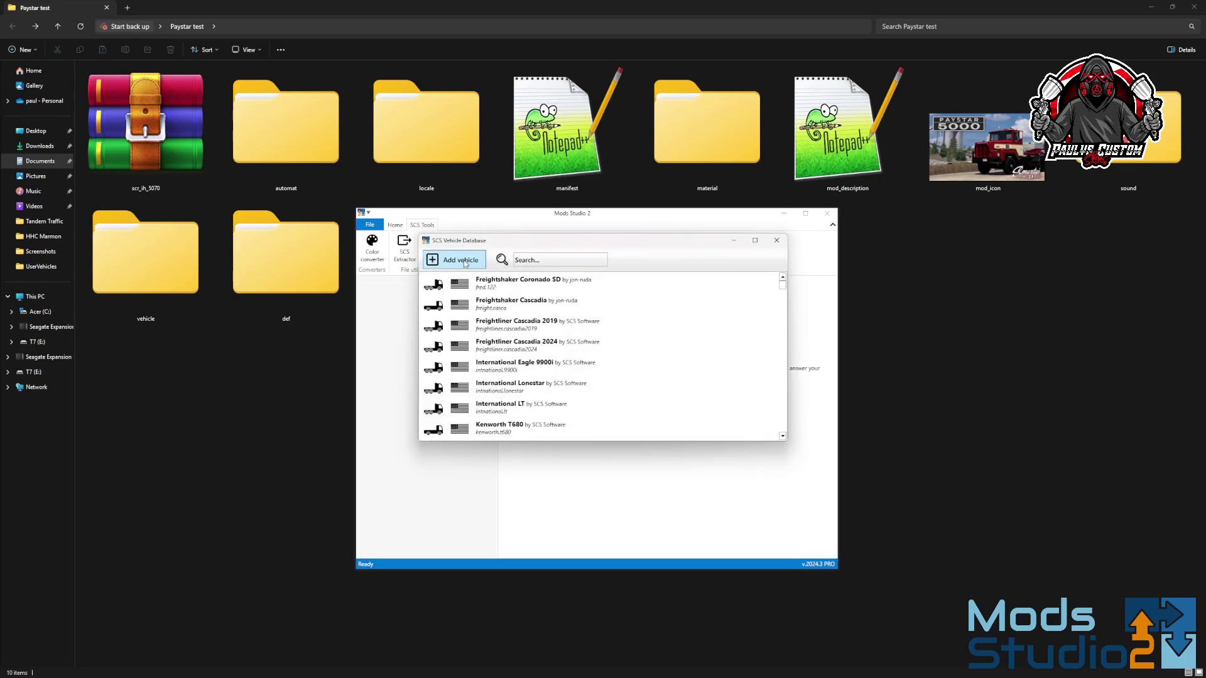
click(453, 260)
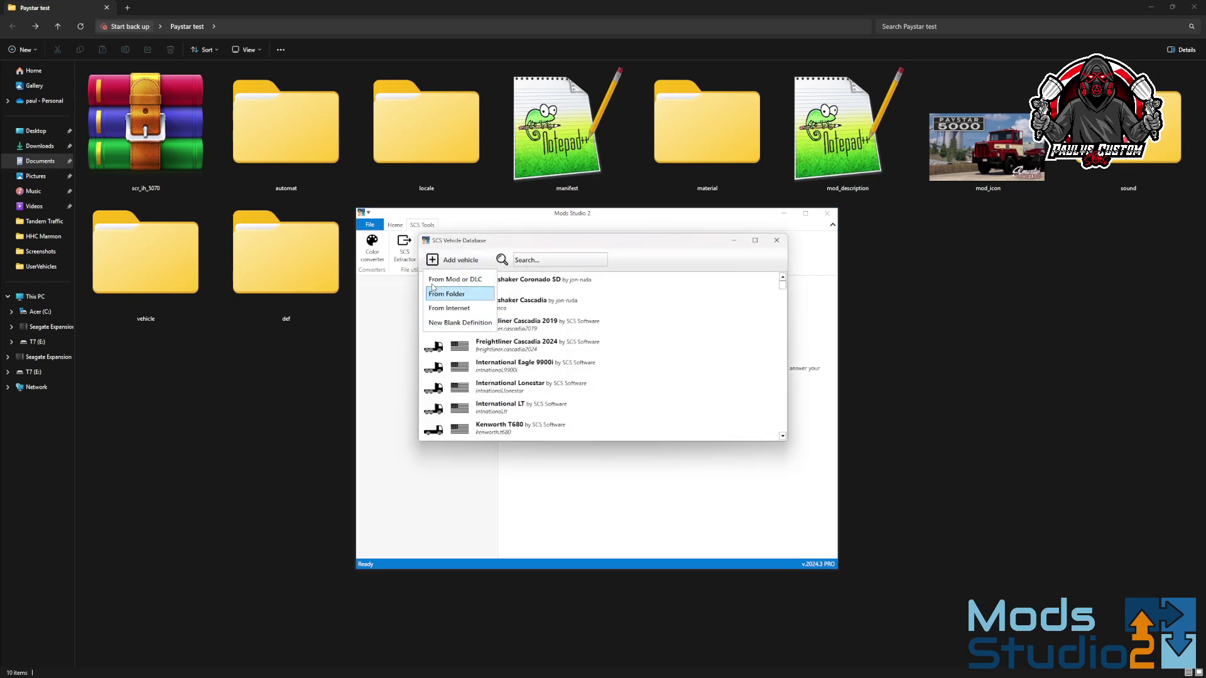
click(453, 294)
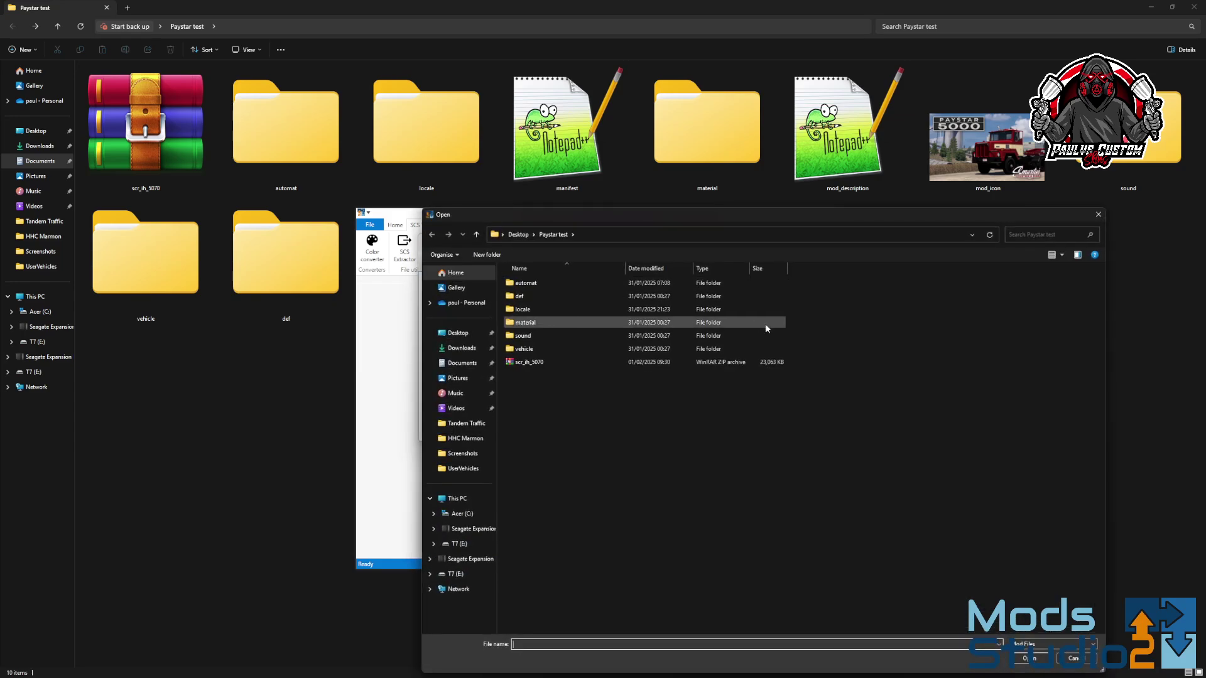
click(530, 362)
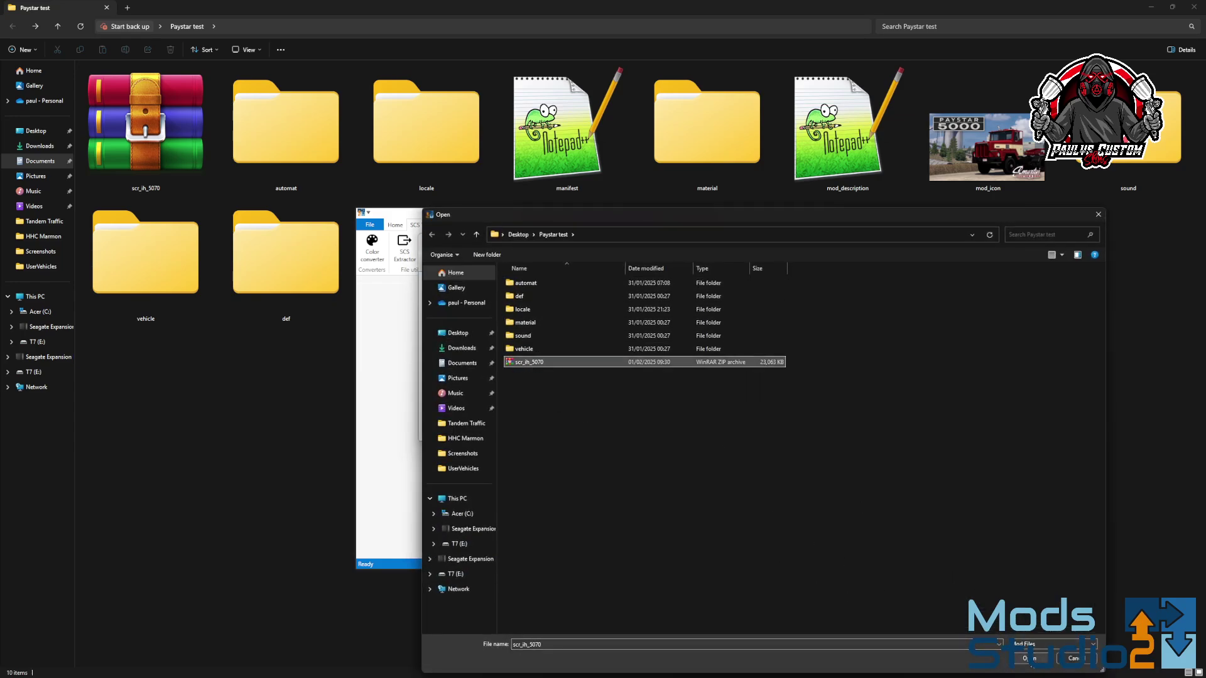
click(1028, 658)
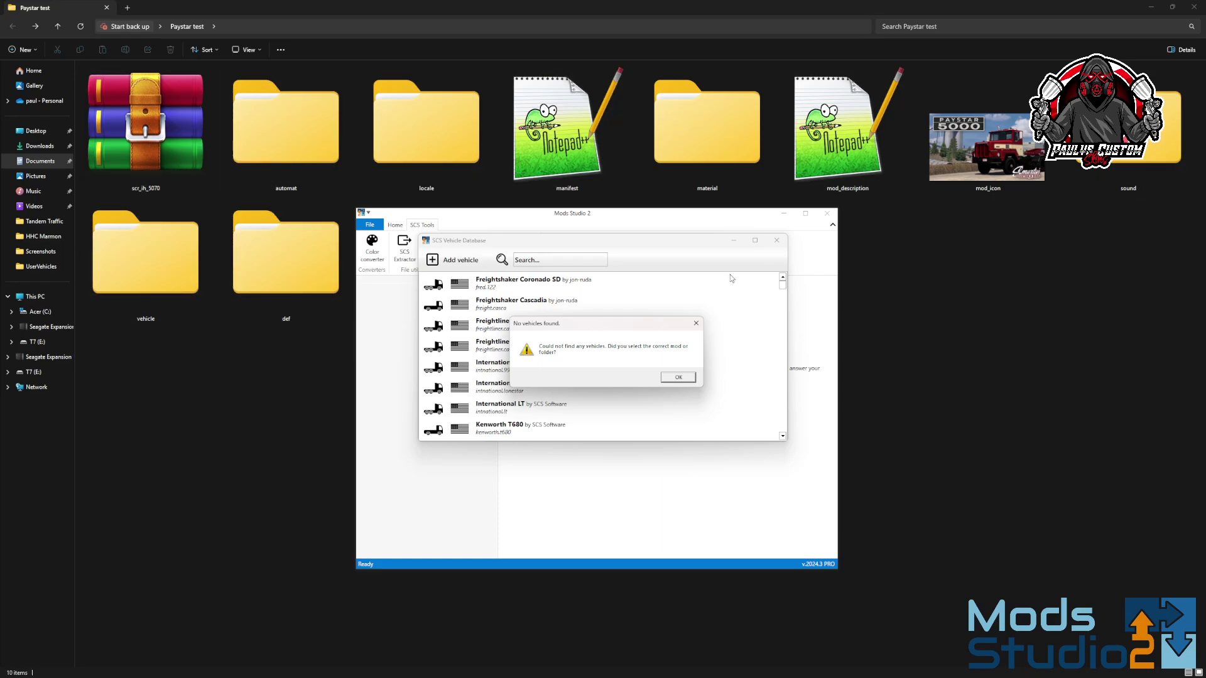
click(686, 379)
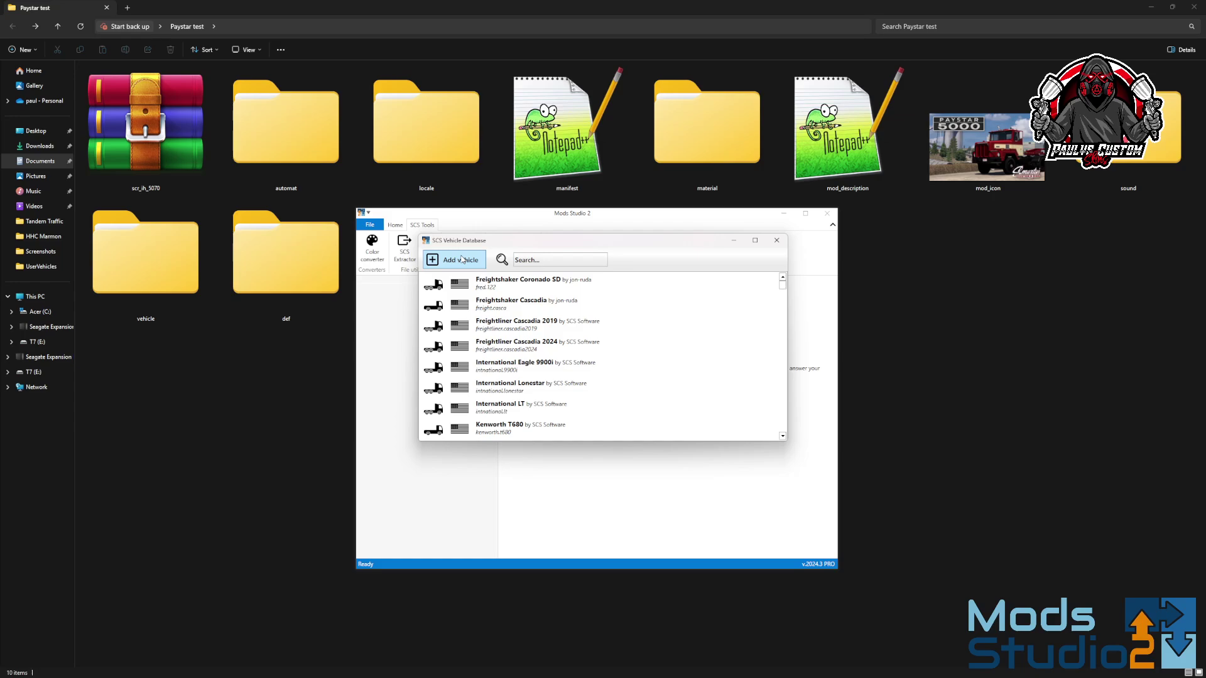
Close the SCS Vehicle Database window to return to the welcome page.
click(777, 240)
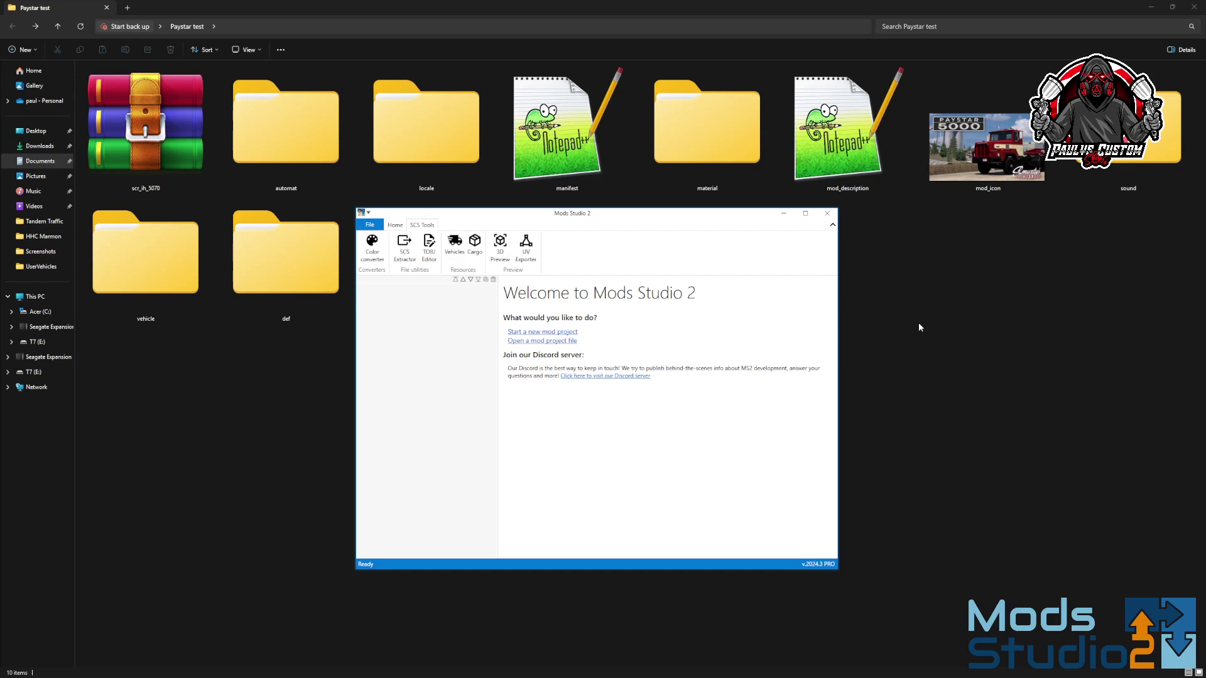
mouse_move(924, 668)
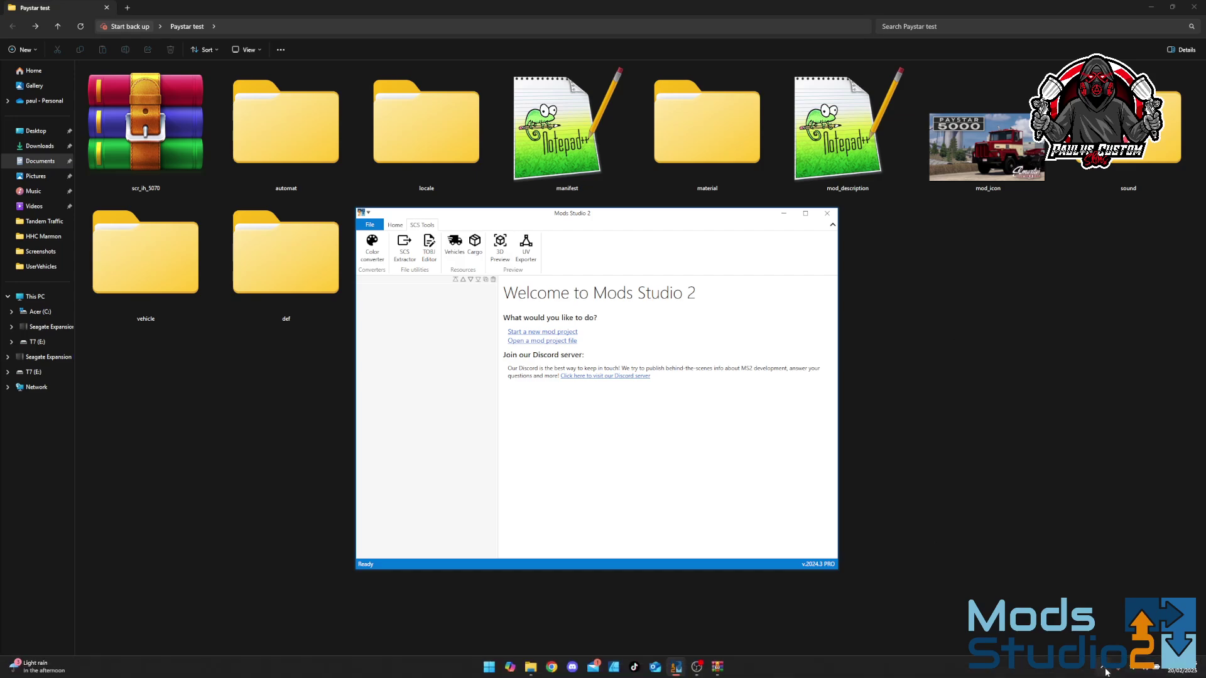